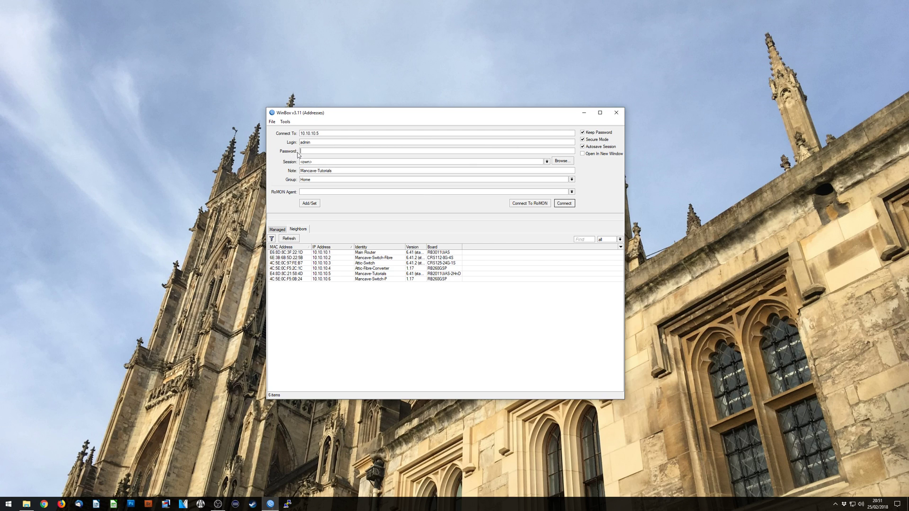
# Connect to 10.10.10.5 as admin and position the management window.
pyautogui.click(569, 206)
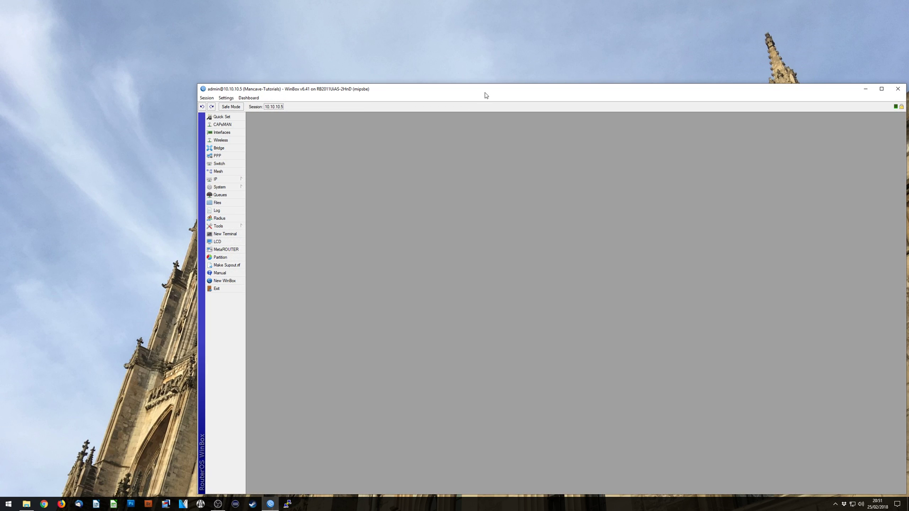
pyautogui.moveTo(485, 92); pyautogui.dragTo(365, 49)
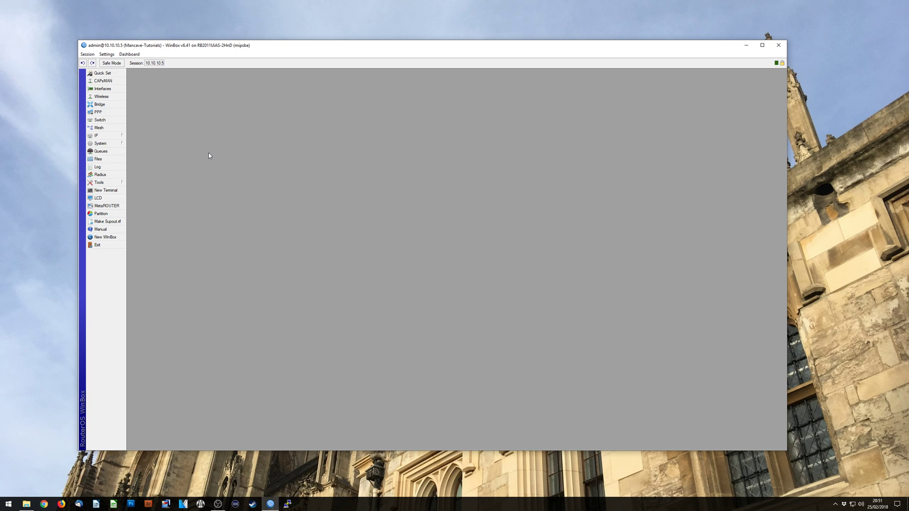
# Change the admin password from System > Password.
pyautogui.click(107, 143)
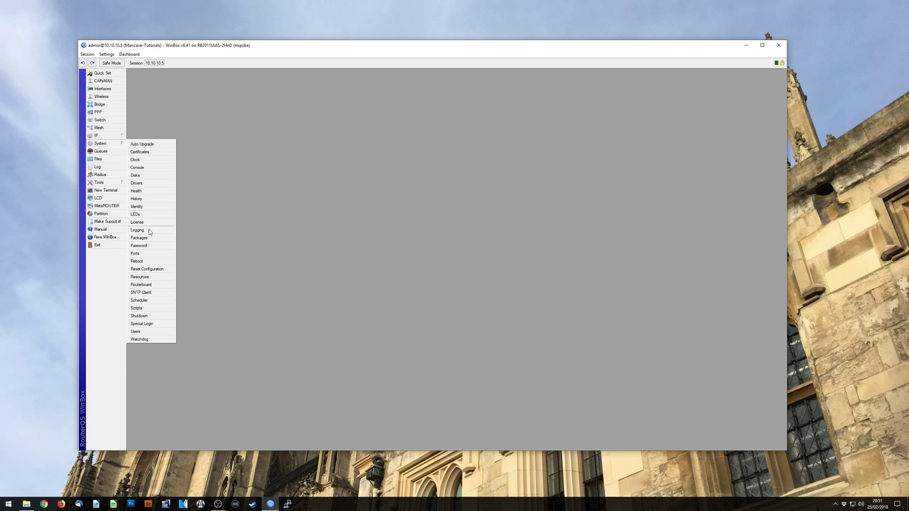
pyautogui.click(153, 246)
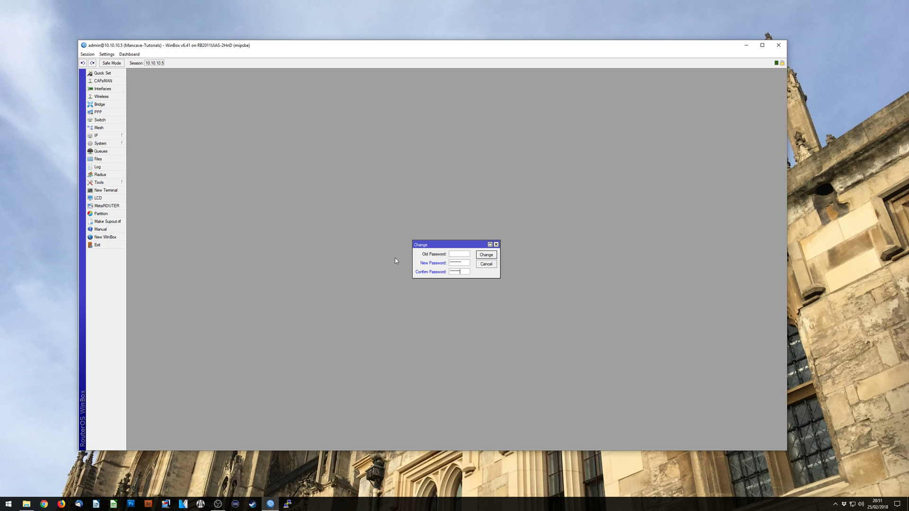
pyautogui.press('Return')
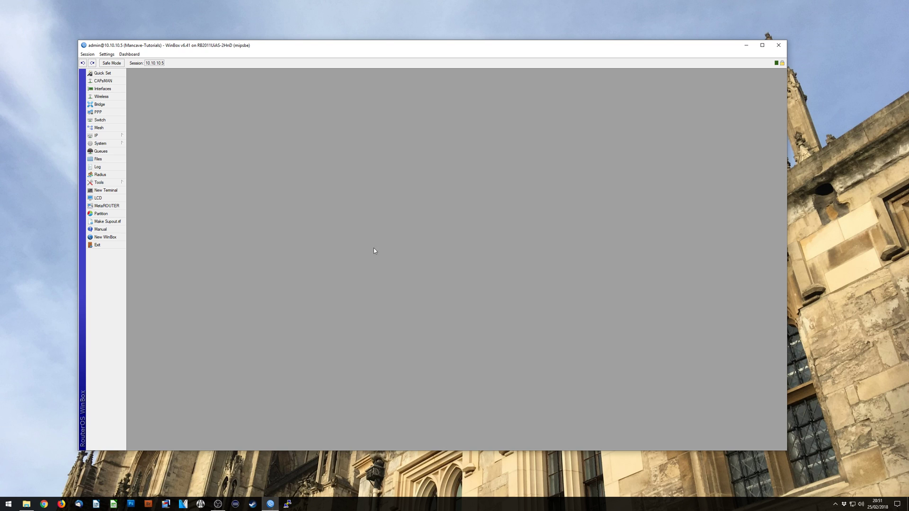
# Open a new WinBox session and log in to 10.10.10.5 with the new password.
pyautogui.click(105, 237)
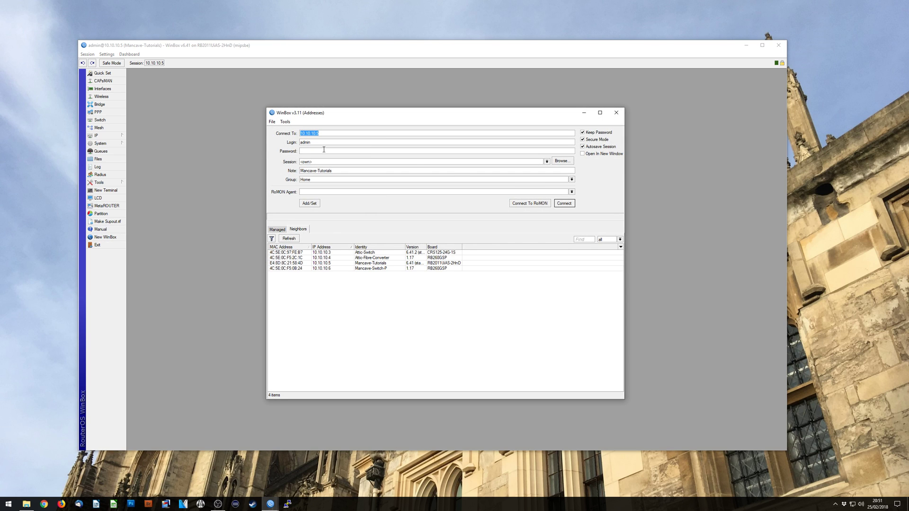
pyautogui.press('Return')
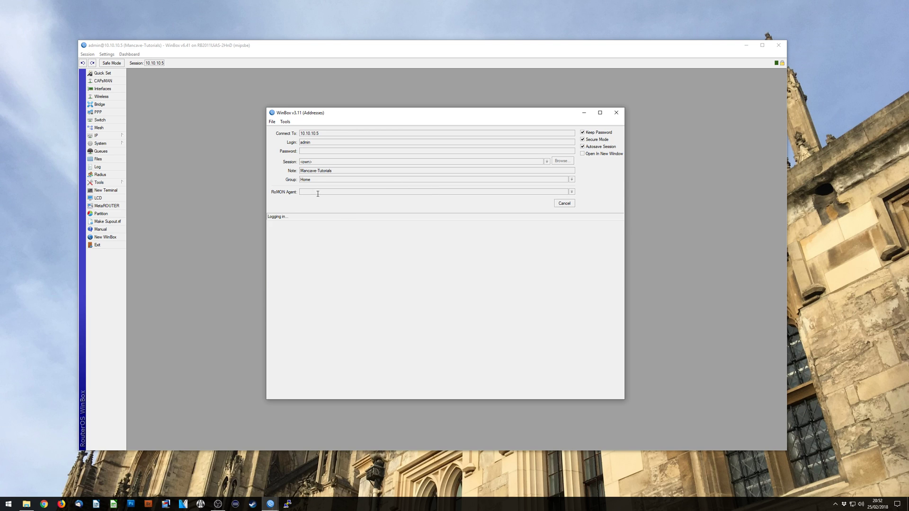
pyautogui.click(325, 150)
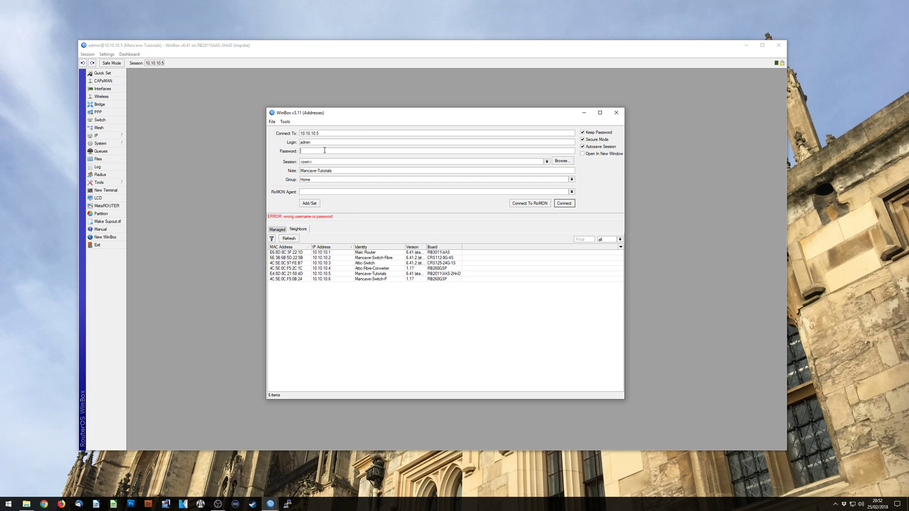
pyautogui.write('*')
pyautogui.press('Return')
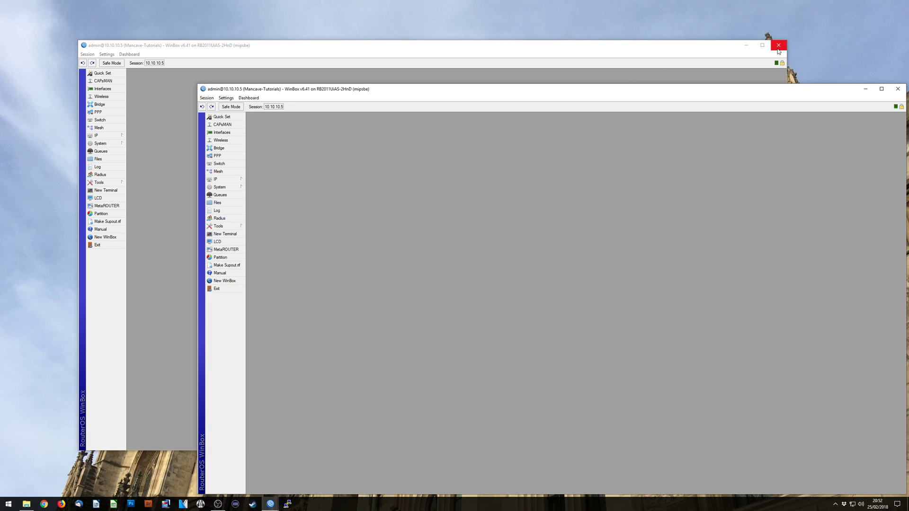
pyautogui.click(778, 45)
pyautogui.moveTo(768, 90); pyautogui.dragTo(661, 52)
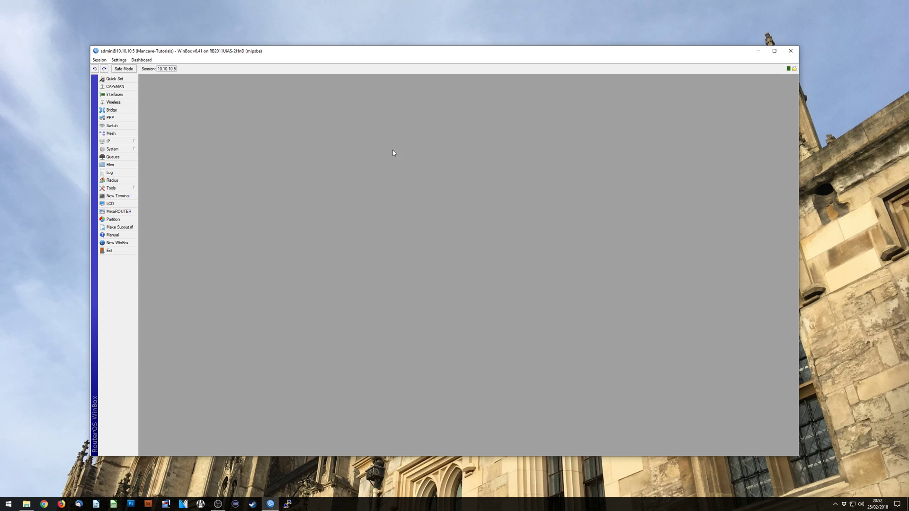
# In IP > Services, disable api, api-ssl, ftp, telnet, www and www-ssl, leaving ssh and winbox.
pyautogui.click(128, 141)
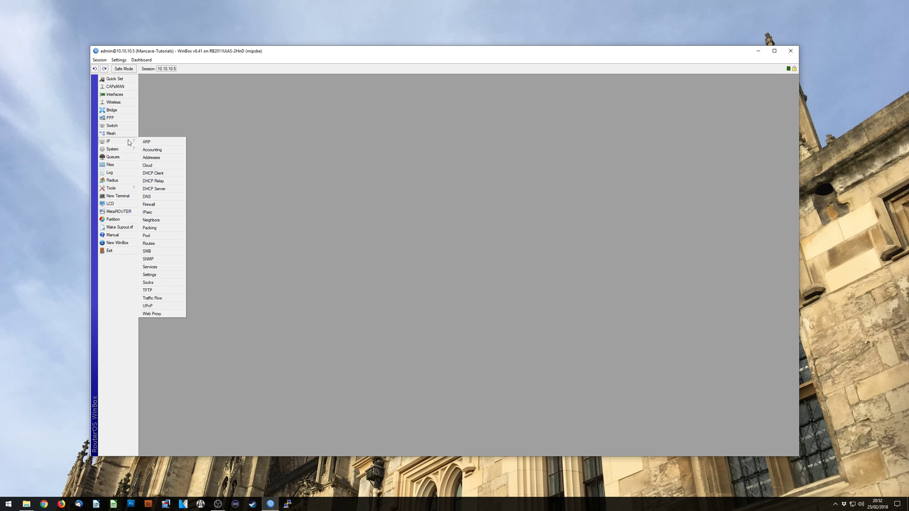
pyautogui.click(172, 270)
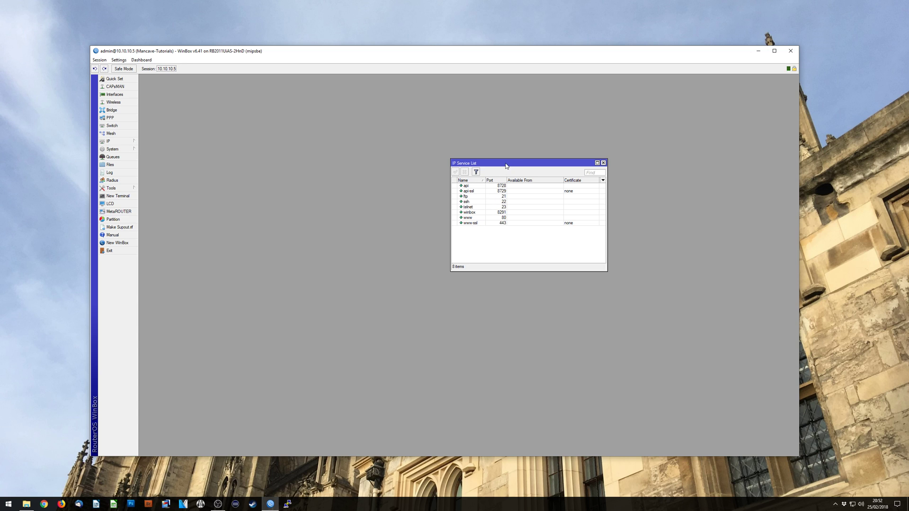
pyautogui.moveTo(505, 163); pyautogui.dragTo(372, 151)
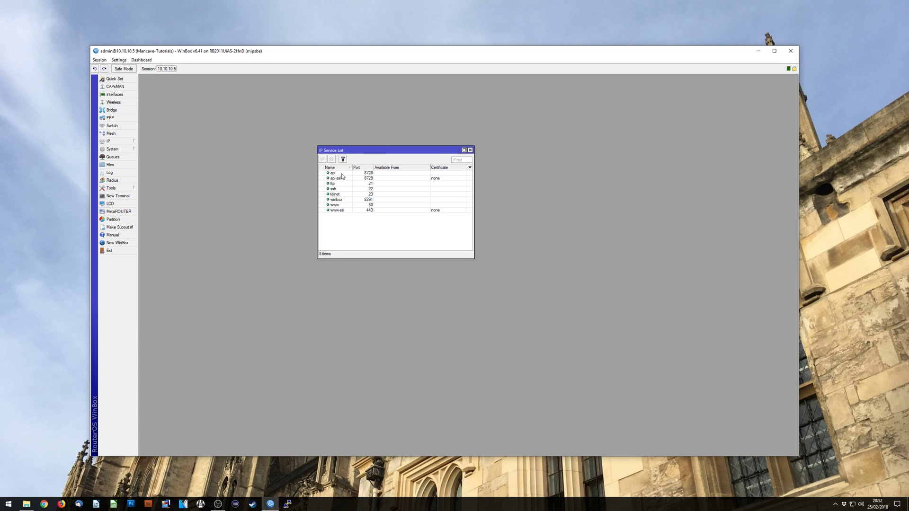
pyautogui.click(342, 173)
pyautogui.keyDown('shift'); pyautogui.click(343, 180); pyautogui.keyUp('shift')
pyautogui.keyDown('ctrl'); pyautogui.click(342, 184); pyautogui.keyUp('ctrl')
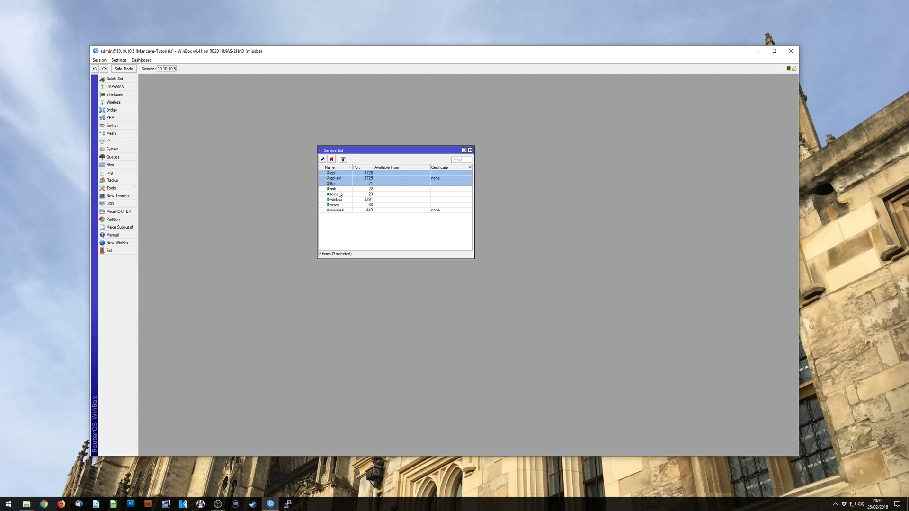
pyautogui.keyDown('ctrl'); pyautogui.click(341, 195); pyautogui.keyUp('ctrl')
pyautogui.keyDown('ctrl'); pyautogui.click(341, 207); pyautogui.keyUp('ctrl')
pyautogui.keyDown('ctrl'); pyautogui.click(342, 211); pyautogui.keyUp('ctrl')
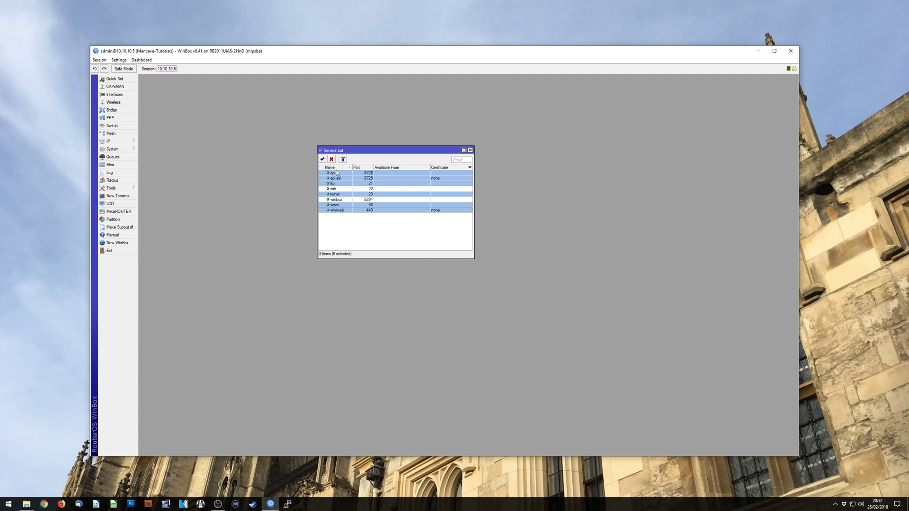
pyautogui.click(332, 160)
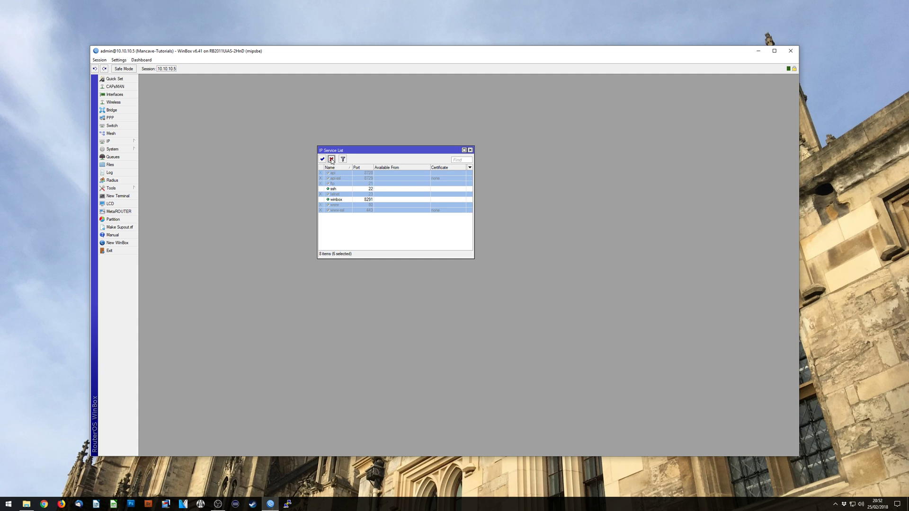
pyautogui.click(368, 200)
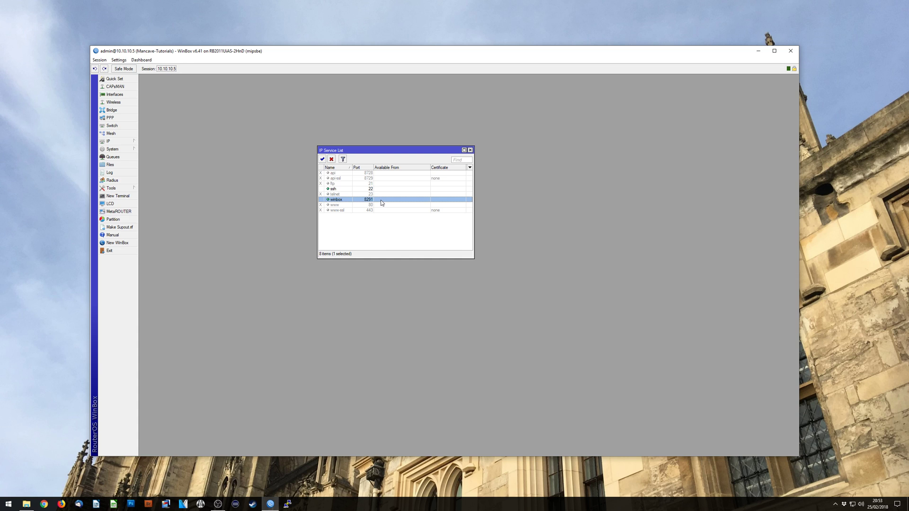
# Limit the winbox service to connections from 10.10.10.0/24.
pyautogui.doubleClick(381, 201)
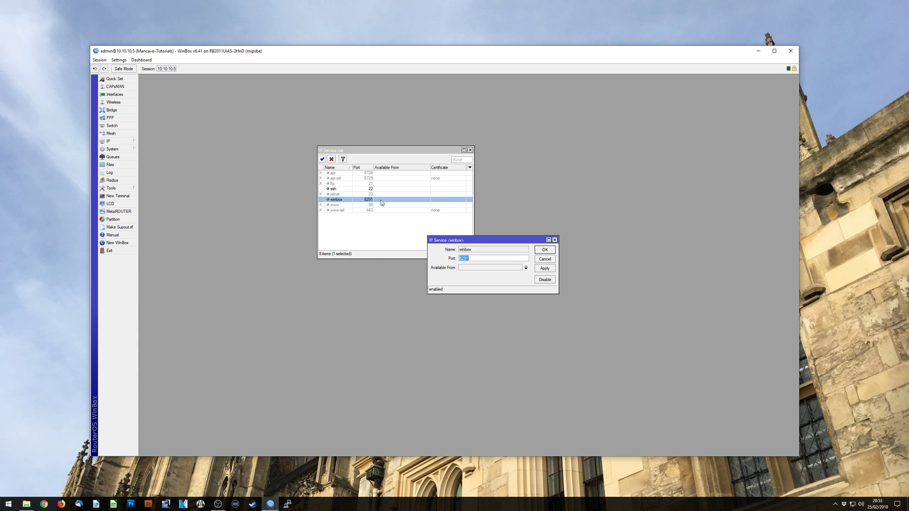
pyautogui.click(488, 267)
pyautogui.write('10.10.10.0/24')
pyautogui.moveTo(487, 268); pyautogui.dragTo(459, 268)
pyautogui.hotkey('ctrl', 'c')
pyautogui.click(544, 251)
# Limit the ssh service to the same 10.10.10.0/24 subnet.
pyautogui.doubleClick(391, 189)
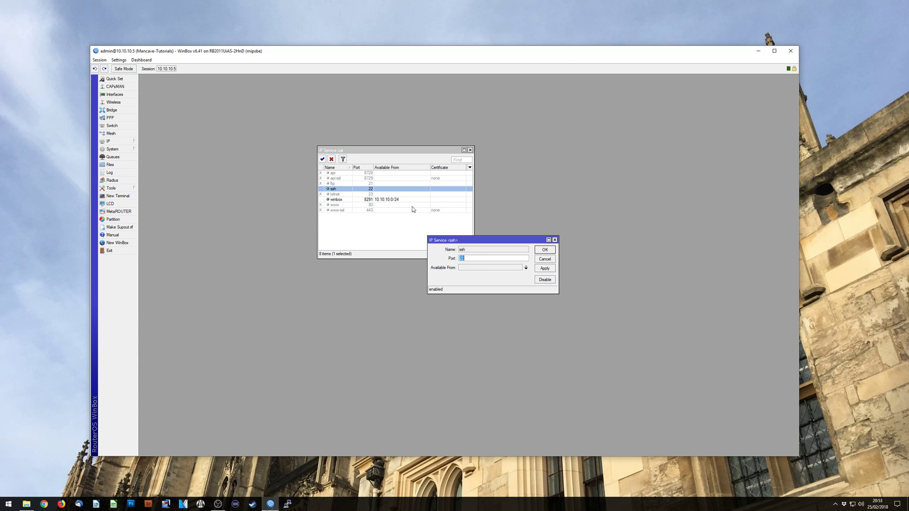
pyautogui.click(475, 267)
pyautogui.hotkey('ctrl', 'v')
pyautogui.click(552, 252)
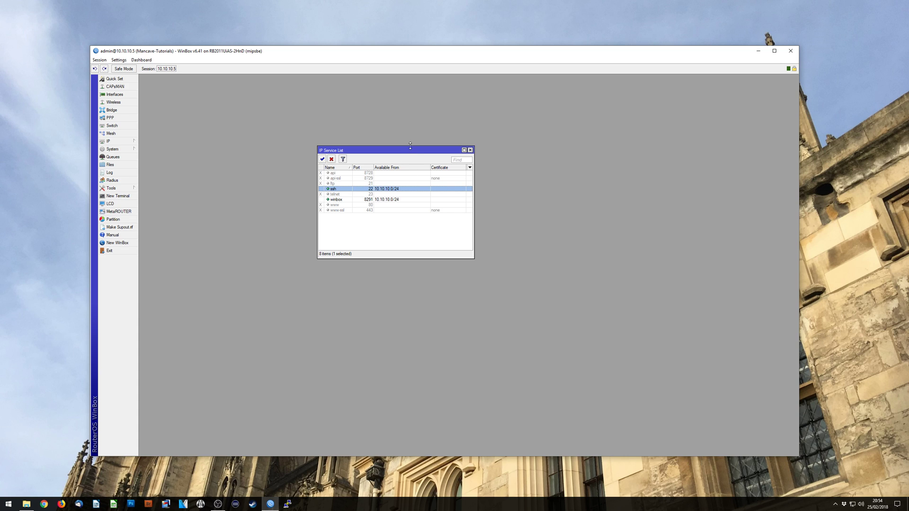
# In IP > Firewall, start a new input-chain rule matching TCP destination port 22.
pyautogui.moveTo(411, 153); pyautogui.dragTo(536, 141)
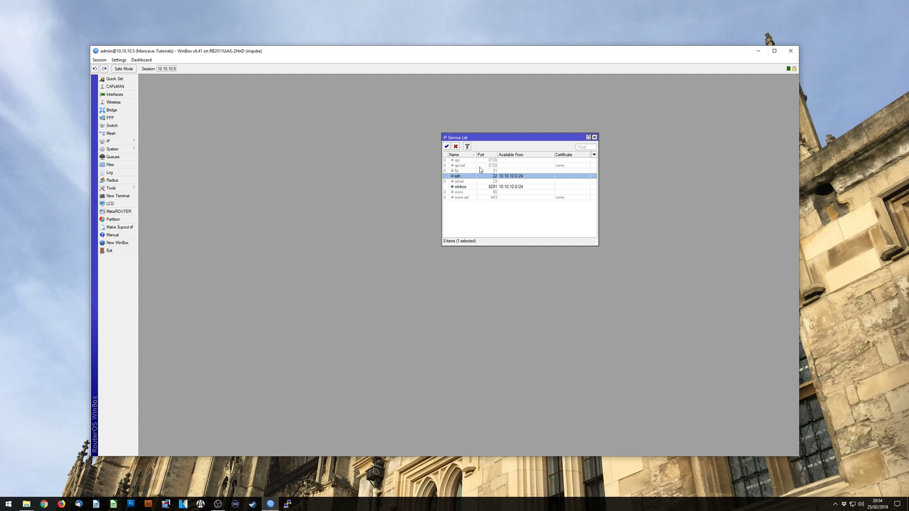
pyautogui.click(134, 143)
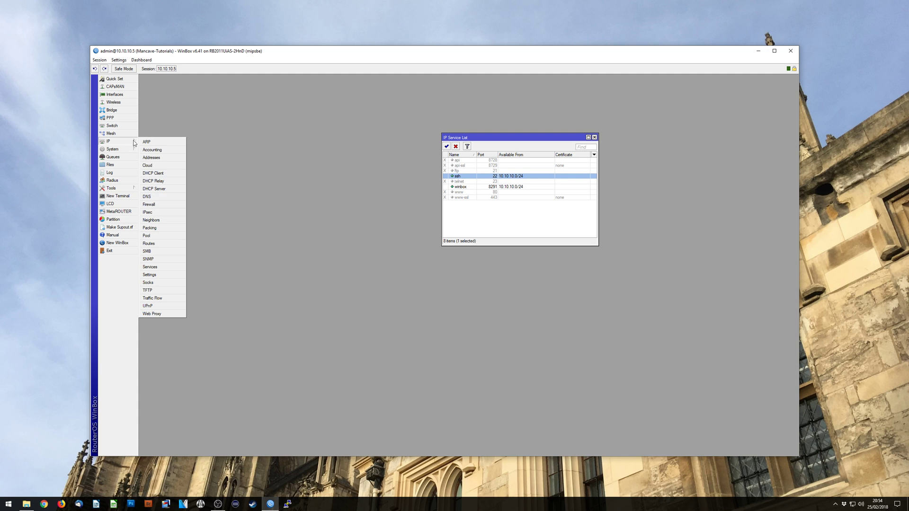
pyautogui.click(167, 204)
pyautogui.moveTo(272, 126); pyautogui.dragTo(246, 106)
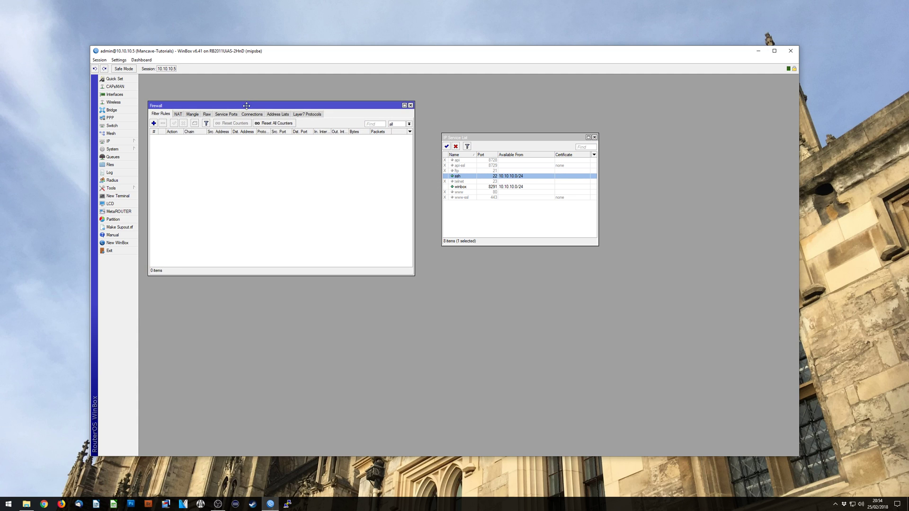
pyautogui.click(153, 123)
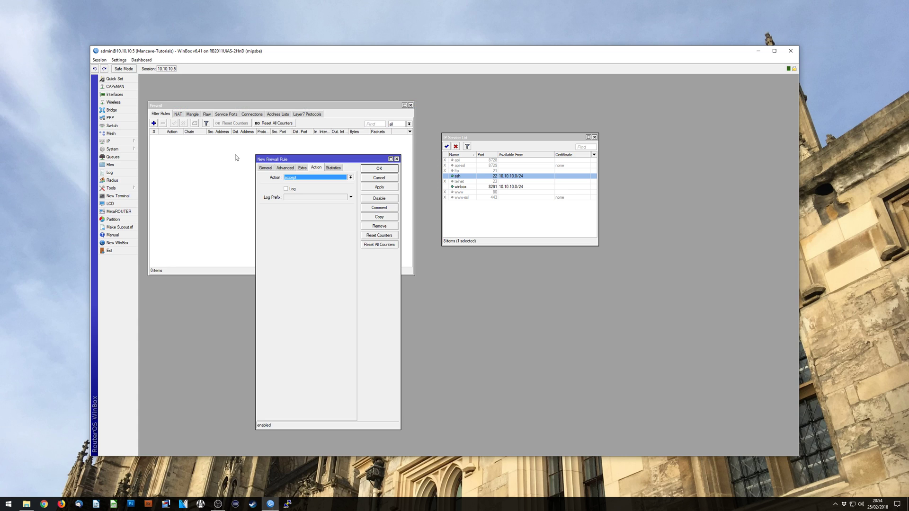
pyautogui.click(263, 169)
pyautogui.click(350, 177)
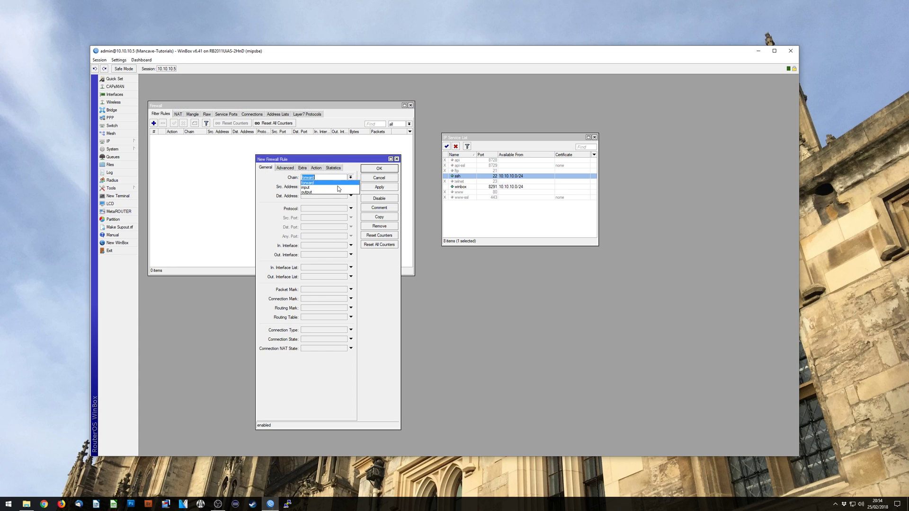
pyautogui.click(337, 187)
pyautogui.click(323, 209)
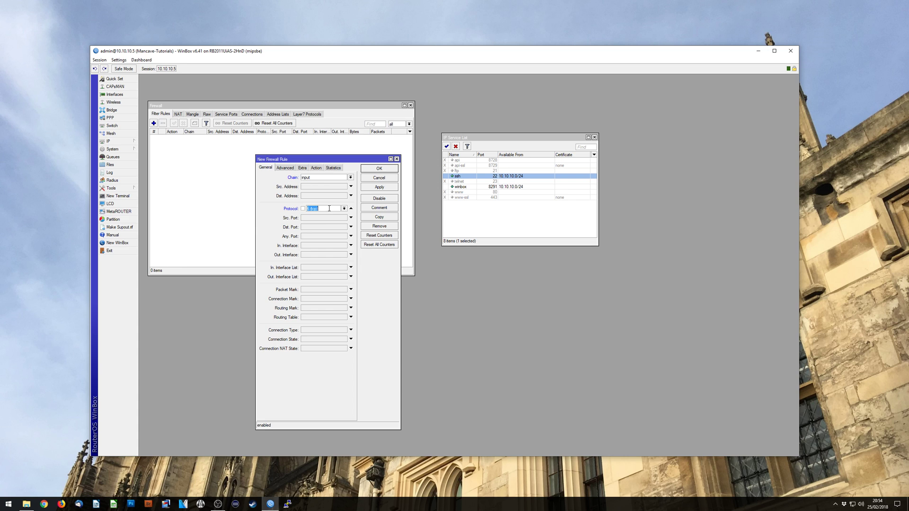
pyautogui.click(321, 226)
# Match in-interface vlan202_GUESTS, set action drop, comment it 'DROP SSH' and save.
pyautogui.click(332, 247)
pyautogui.click(345, 245)
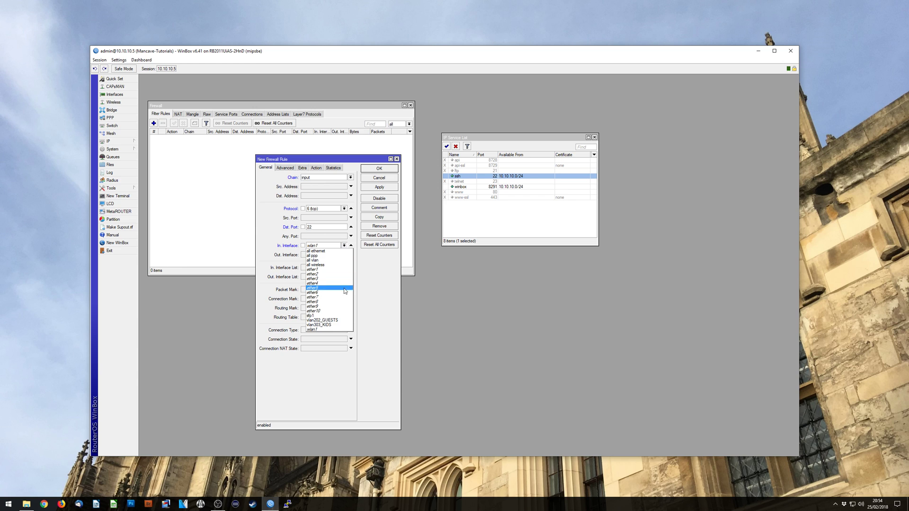
pyautogui.click(341, 321)
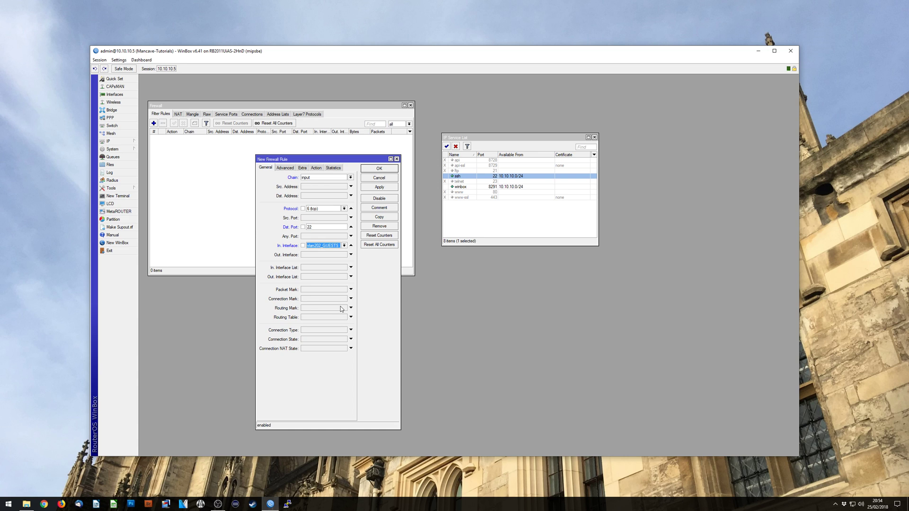
pyautogui.click(321, 170)
pyautogui.click(318, 178)
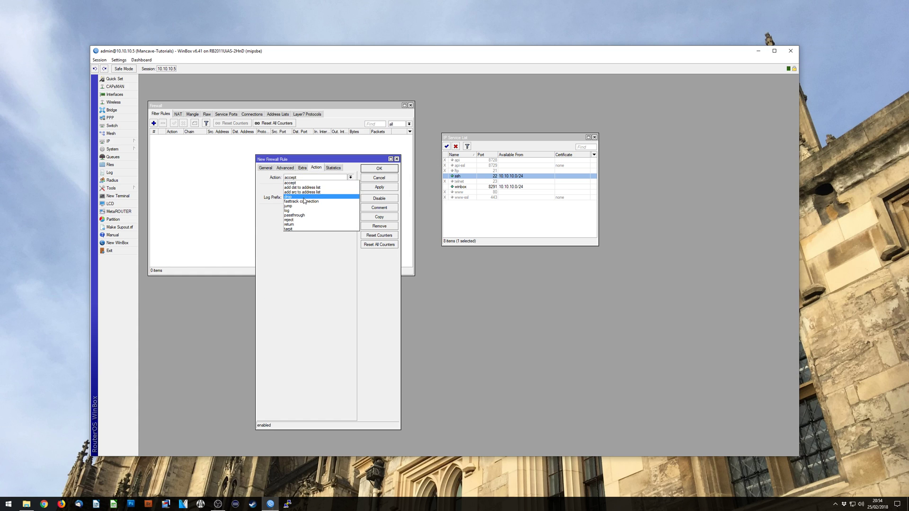
pyautogui.click(304, 198)
pyautogui.click(382, 207)
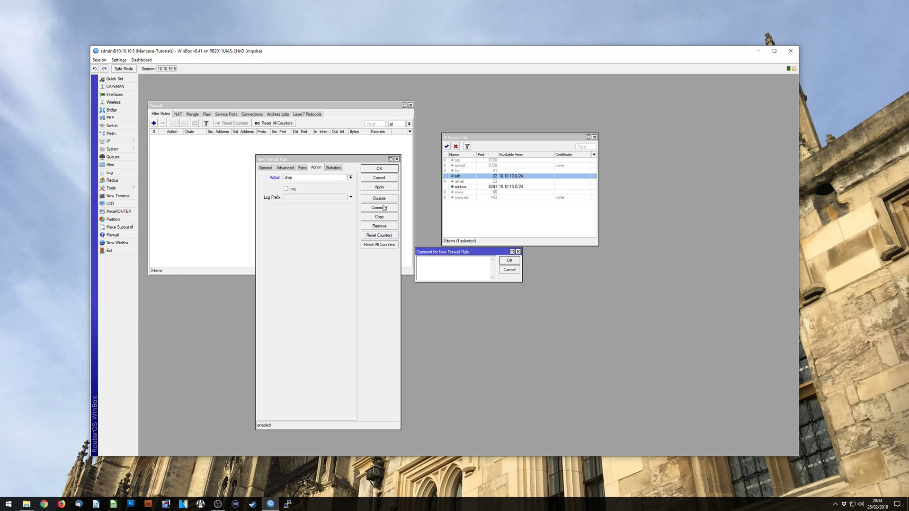
pyautogui.write('DROP SSH')
pyautogui.click(509, 260)
pyautogui.click(380, 168)
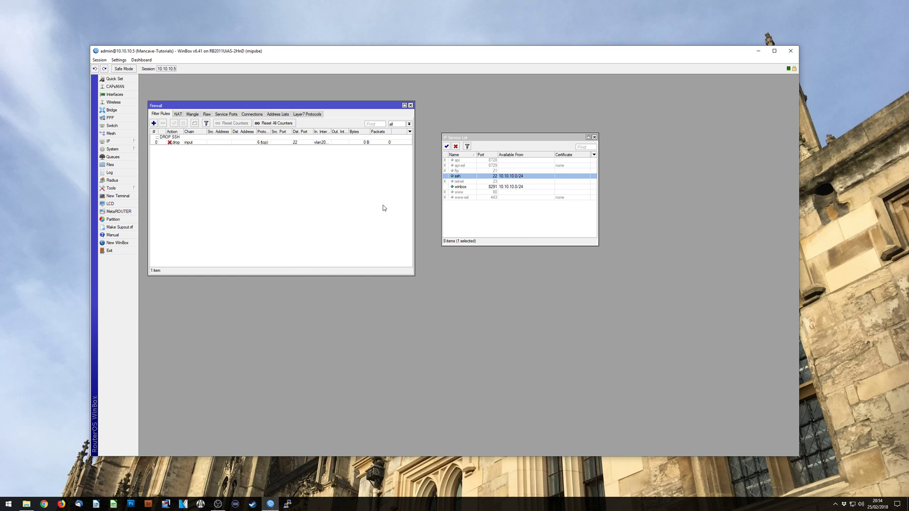
# Copy the DROP SSH rule, change its destination port to 8291 and comment to 'DROP WINBOX'.
pyautogui.doubleClick(220, 142)
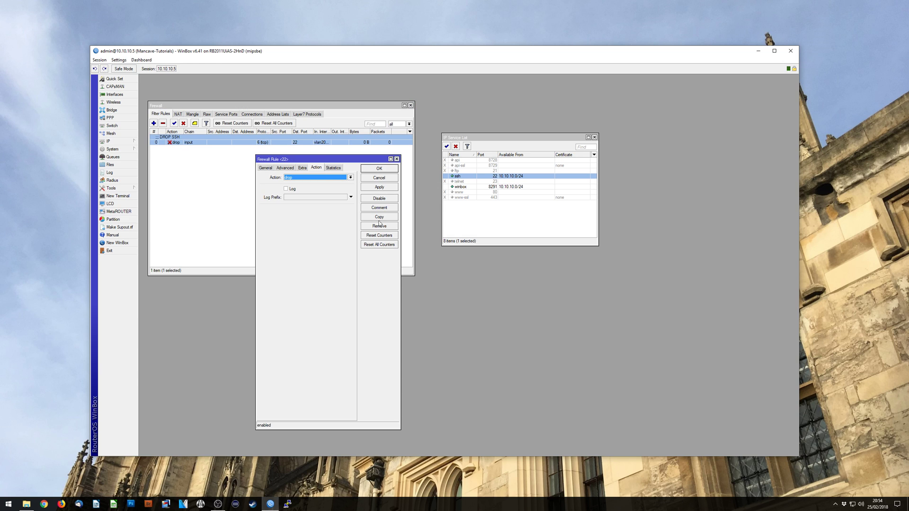
pyautogui.click(379, 219)
pyautogui.click(276, 177)
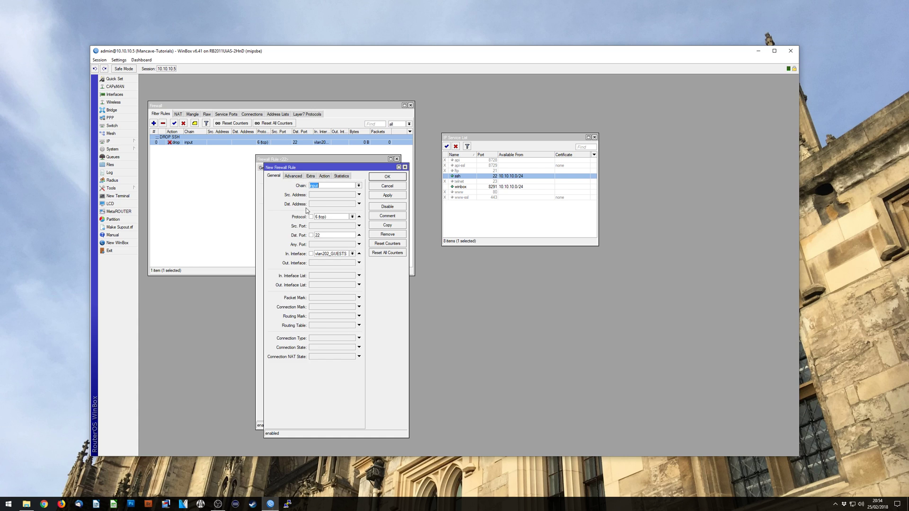
pyautogui.doubleClick(328, 235)
pyautogui.write('8291')
pyautogui.click(387, 216)
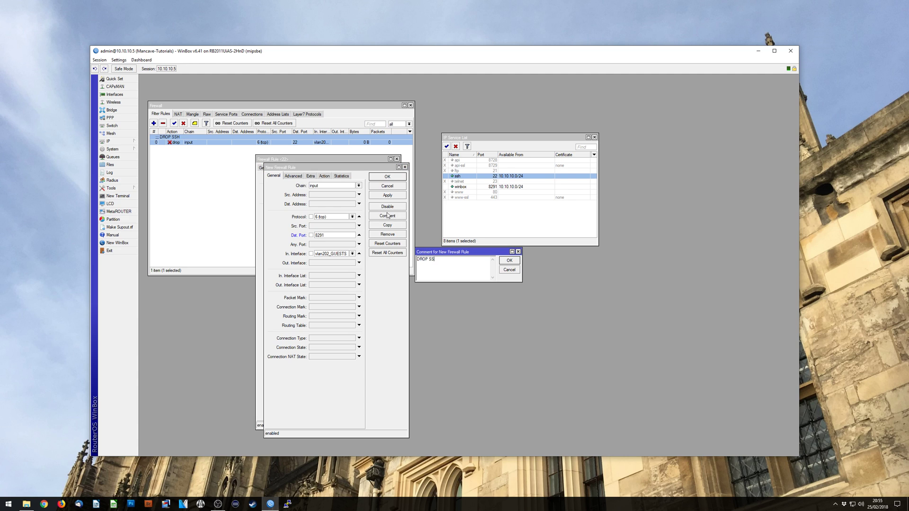
pyautogui.write('WINBOX')
pyautogui.press('Return')
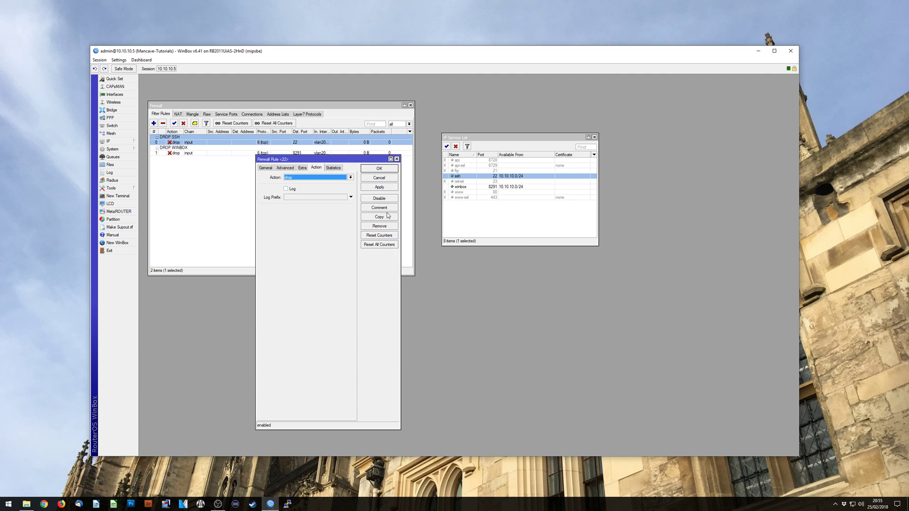
pyautogui.press('Return')
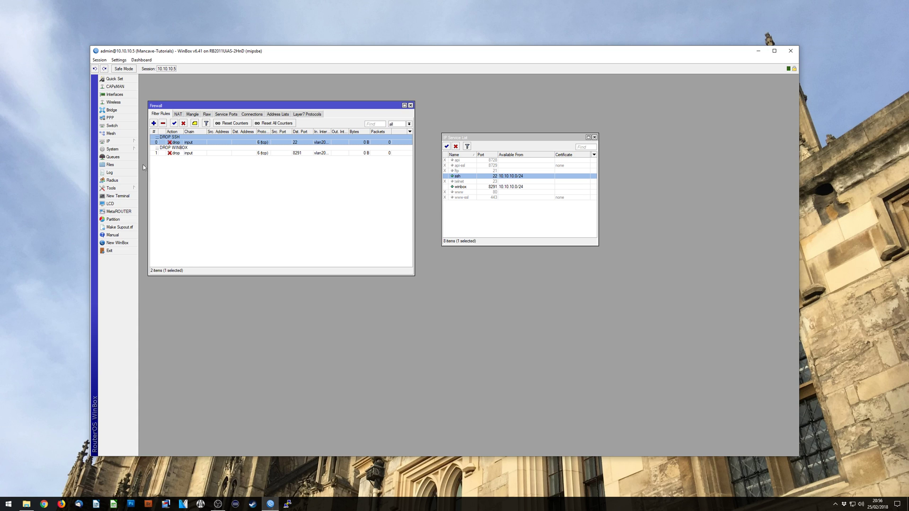
# In System > Users, add a new user in the full group, entering its username and password.
pyautogui.click(120, 149)
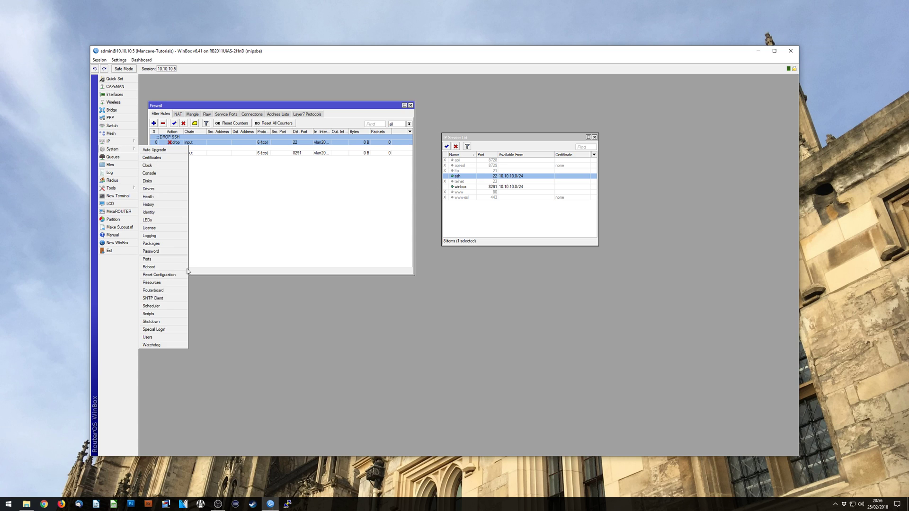
pyautogui.click(170, 337)
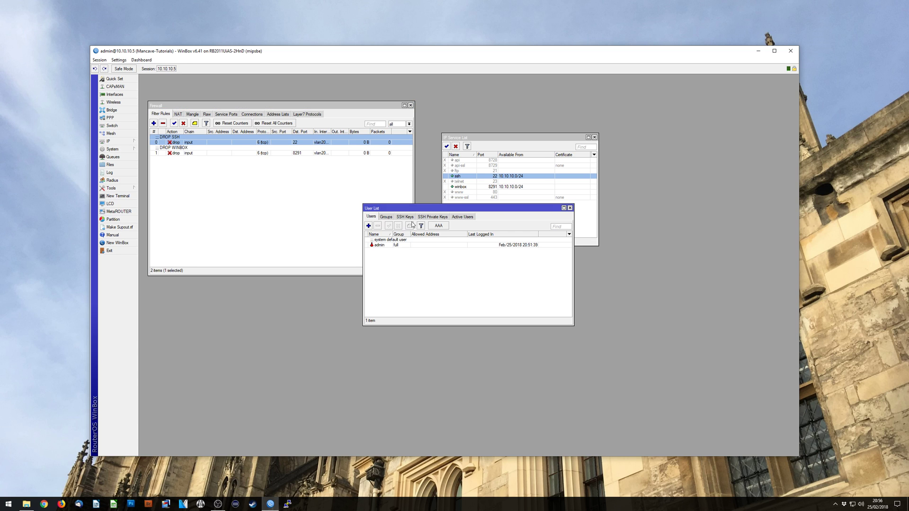
pyautogui.moveTo(429, 209); pyautogui.dragTo(293, 177)
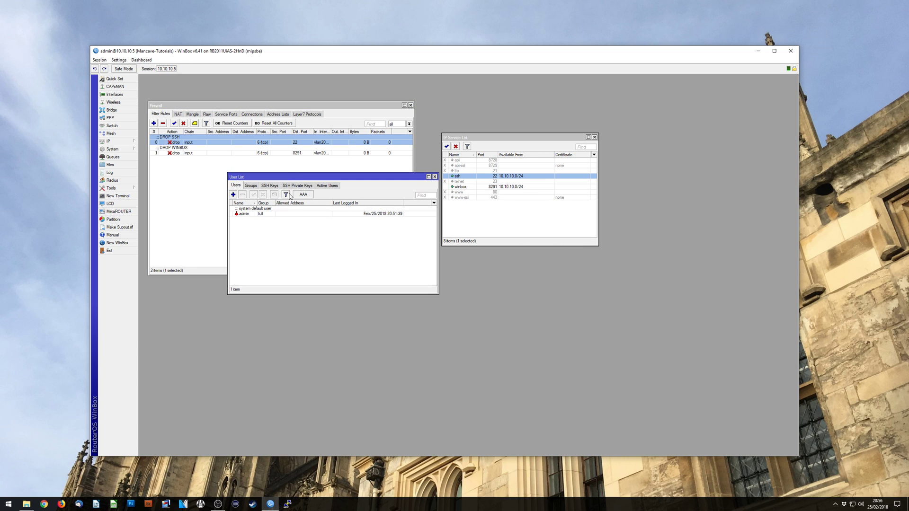
pyautogui.click(260, 214)
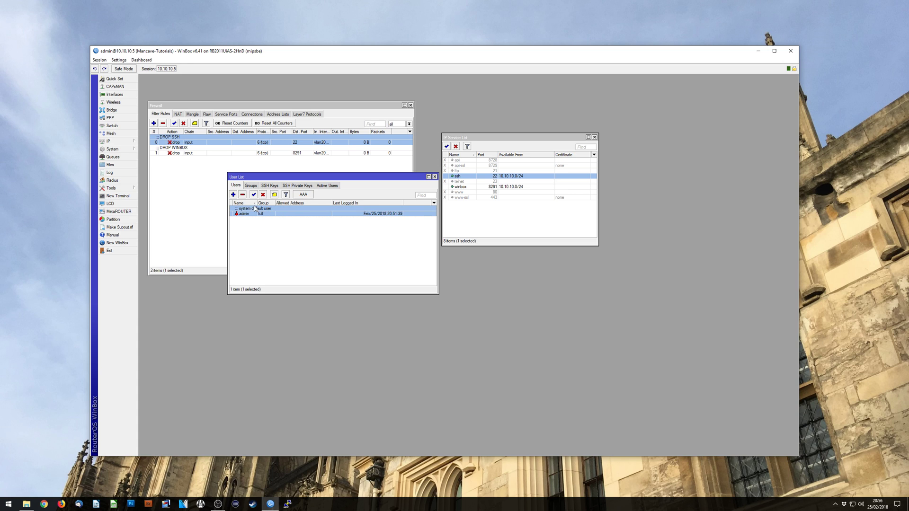
pyautogui.click(233, 195)
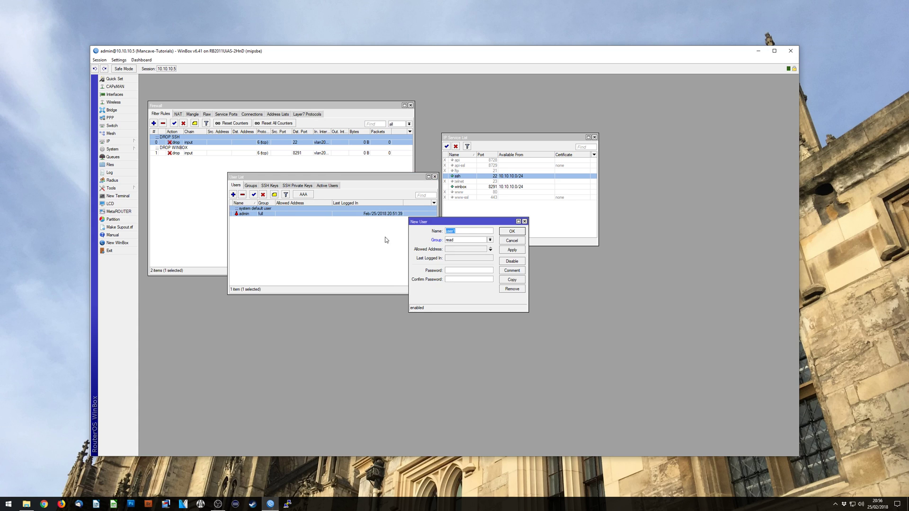
pyautogui.write('steveocee')
pyautogui.click(490, 240)
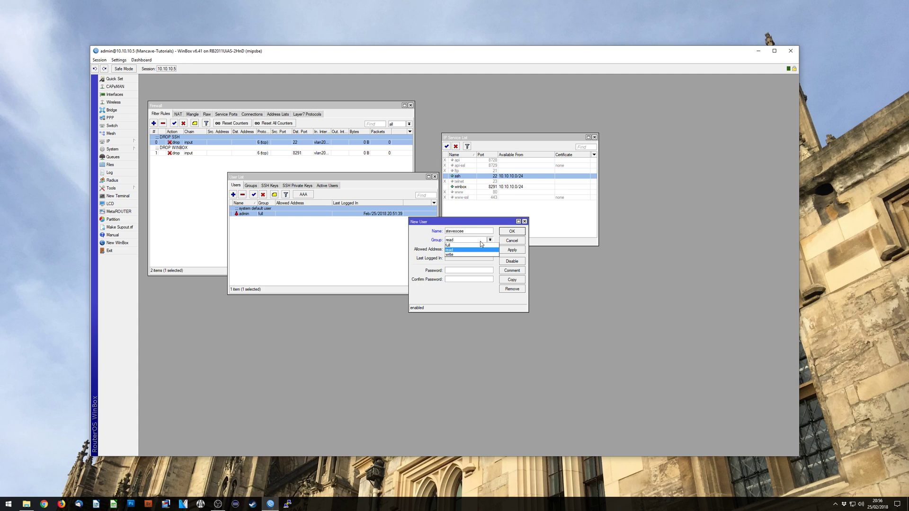
pyautogui.click(476, 248)
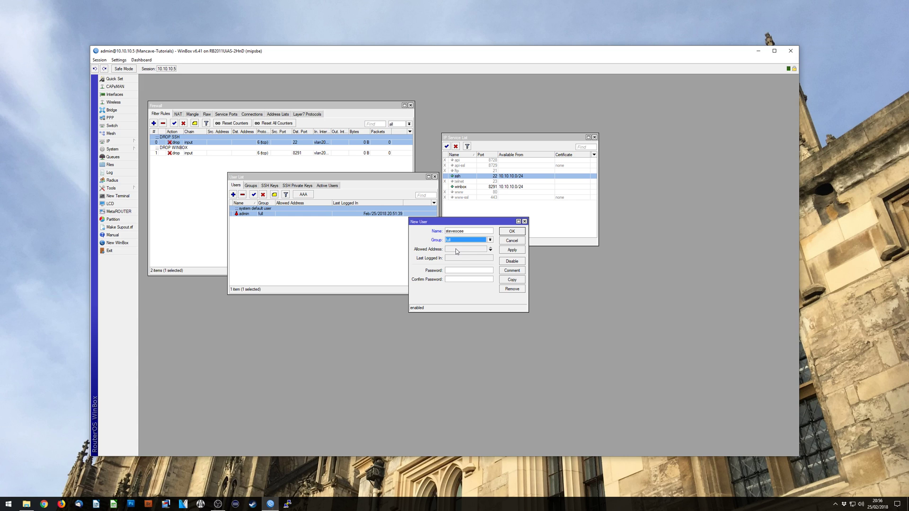
pyautogui.click(449, 270)
pyautogui.click(507, 231)
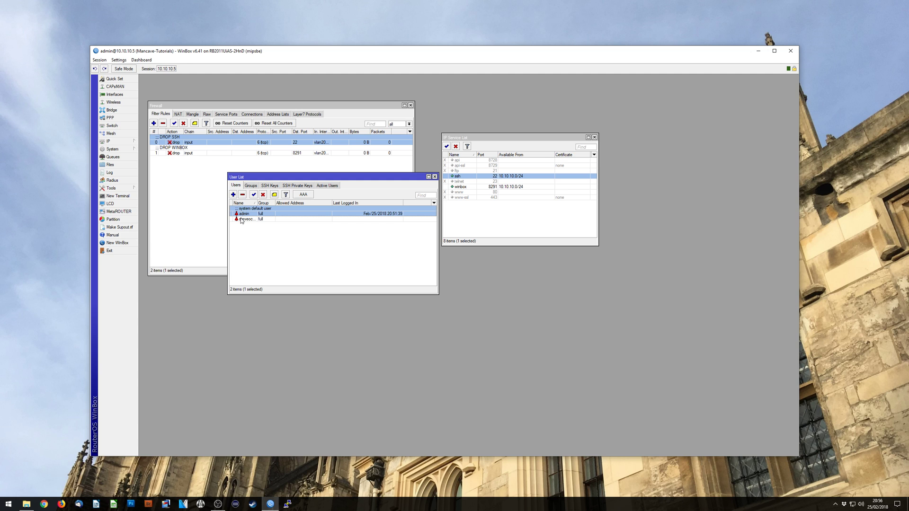
# Log in to 10.10.10.5 in a new window with the new user's name and password.
pyautogui.click(125, 244)
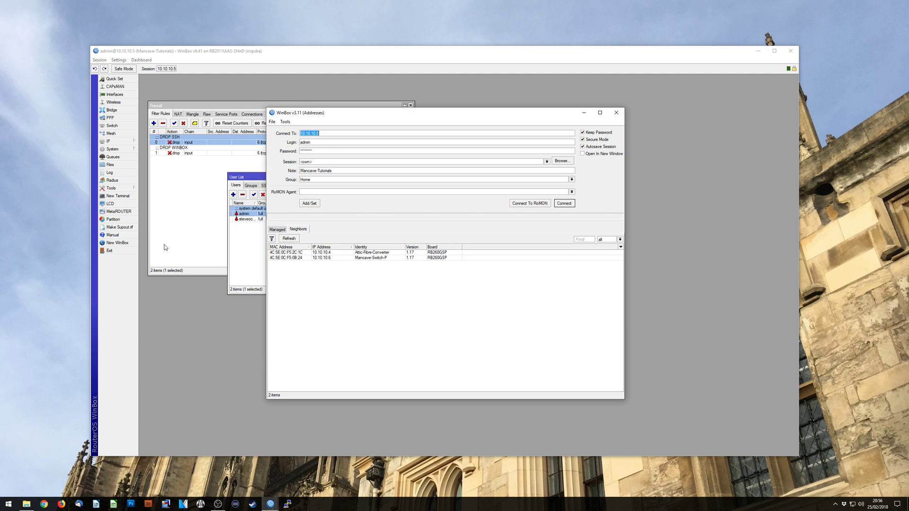
pyautogui.doubleClick(312, 142)
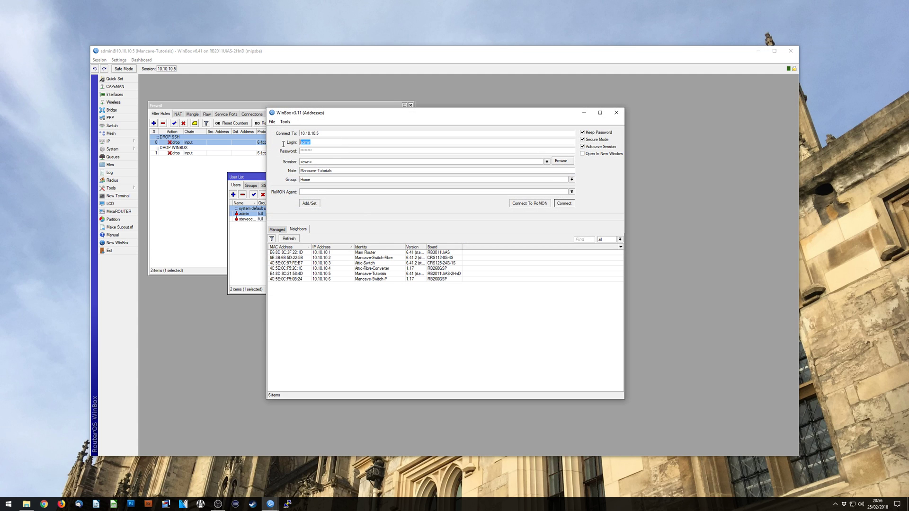
pyautogui.write('steveocee')
pyautogui.press('Tab')
pyautogui.write('*')
pyautogui.click(559, 204)
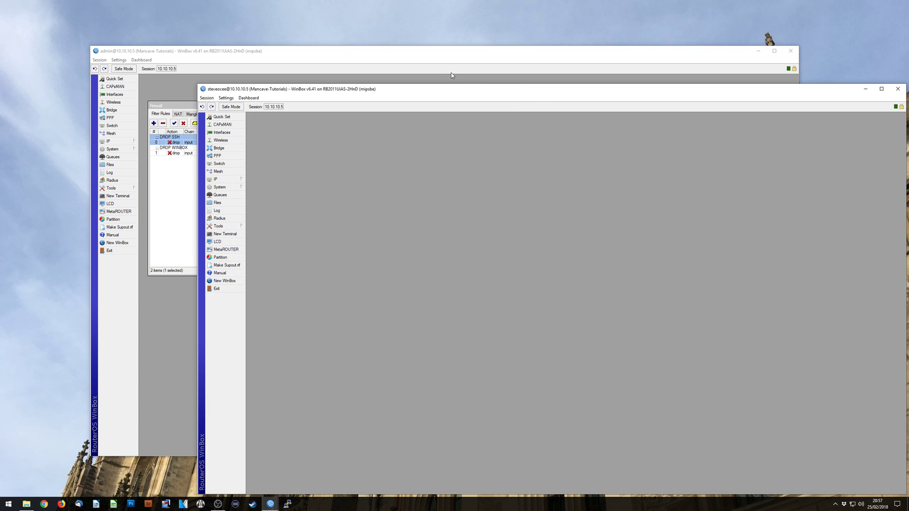
pyautogui.moveTo(470, 86); pyautogui.dragTo(397, 294)
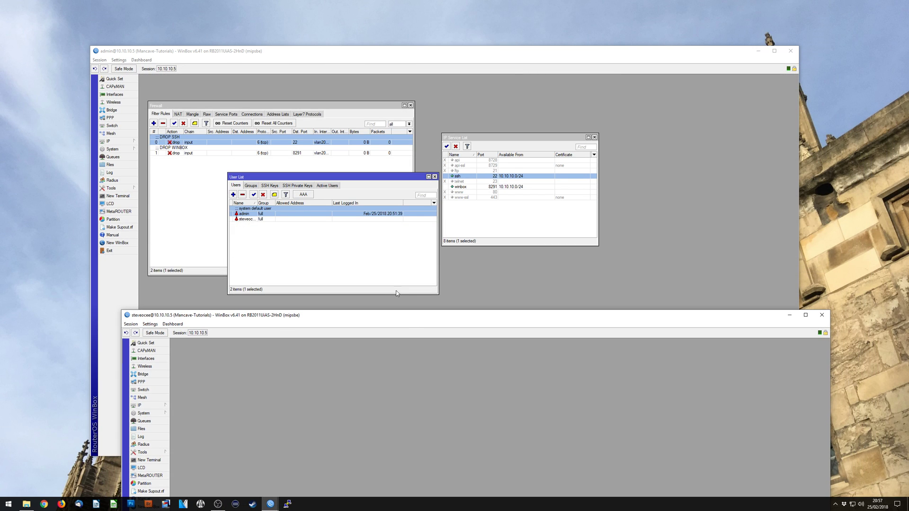
# Change the admin user's group from full to read.
pyautogui.doubleClick(260, 214)
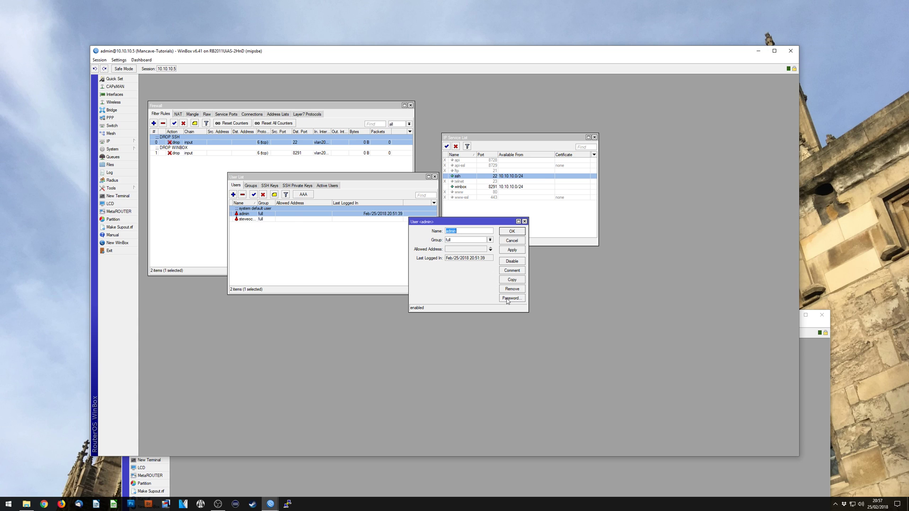
pyautogui.click(490, 240)
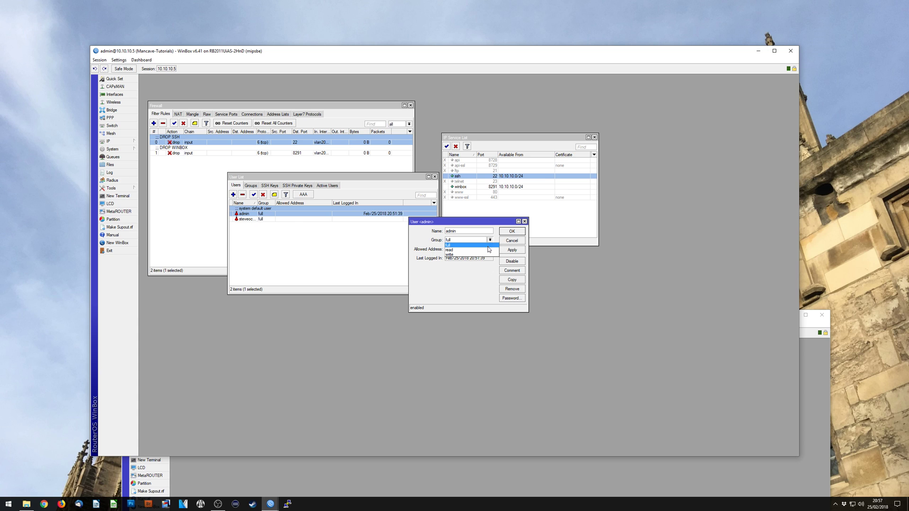
pyautogui.click(488, 250)
pyautogui.click(506, 231)
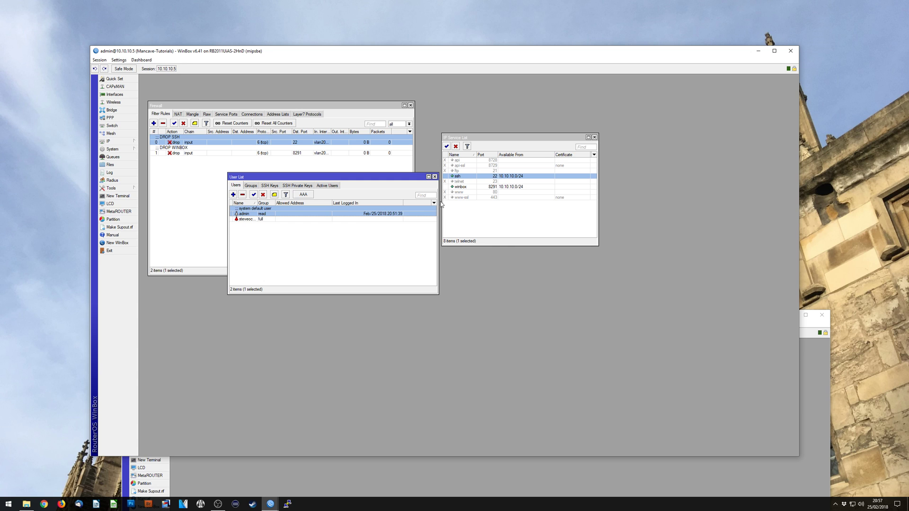
# Bring the new user's session window to the front and move it up.
pyautogui.click(814, 369)
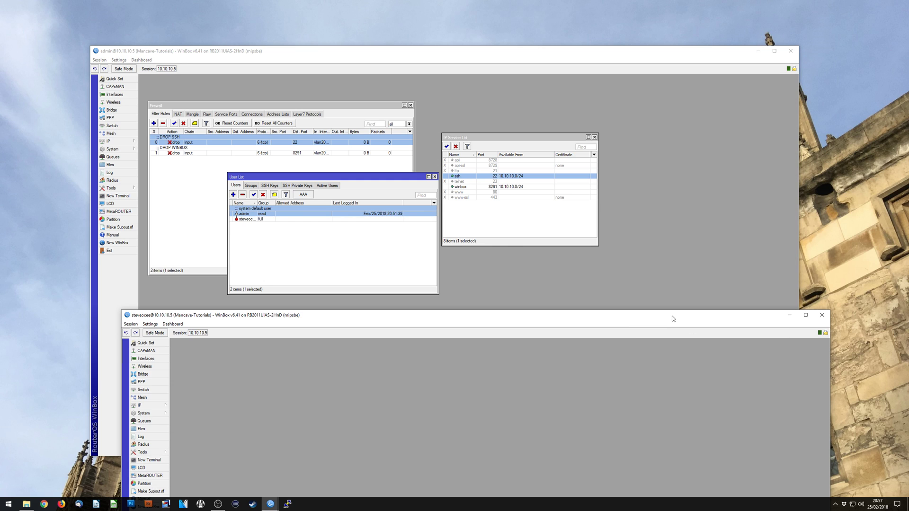
pyautogui.moveTo(672, 316); pyautogui.dragTo(675, 296)
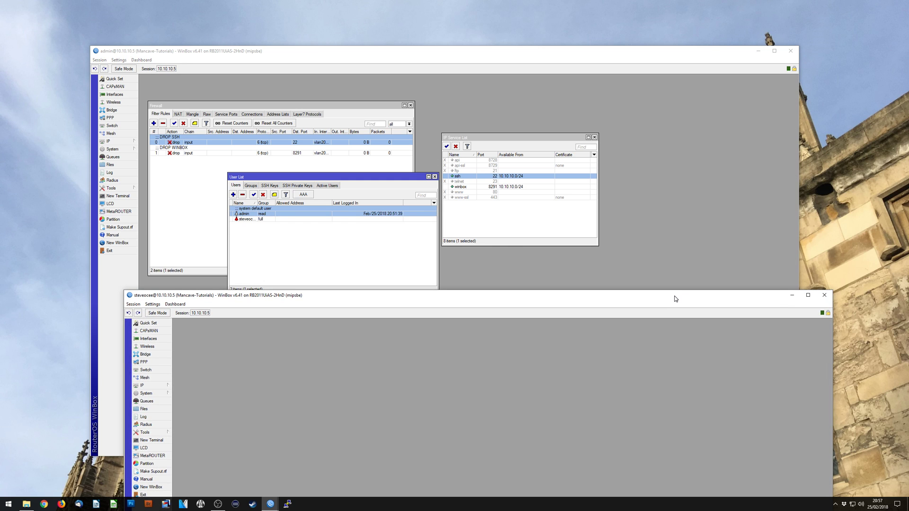
pyautogui.moveTo(675, 299)
pyautogui.mouseDown()
pyautogui.moveTo(669, 184)
pyautogui.moveTo(642, 53)
pyautogui.moveTo(655, 73)
pyautogui.moveTo(685, 244)
pyautogui.moveTo(683, 286)
pyautogui.mouseUp()
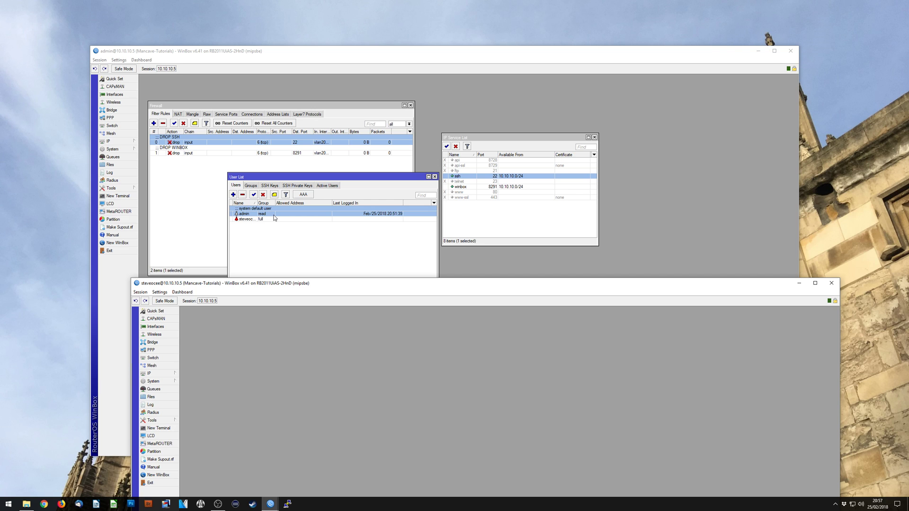
# Close the admin session and open the IP Service List in the new user's session.
pyautogui.click(790, 51)
pyautogui.moveTo(523, 286); pyautogui.dragTo(470, 68)
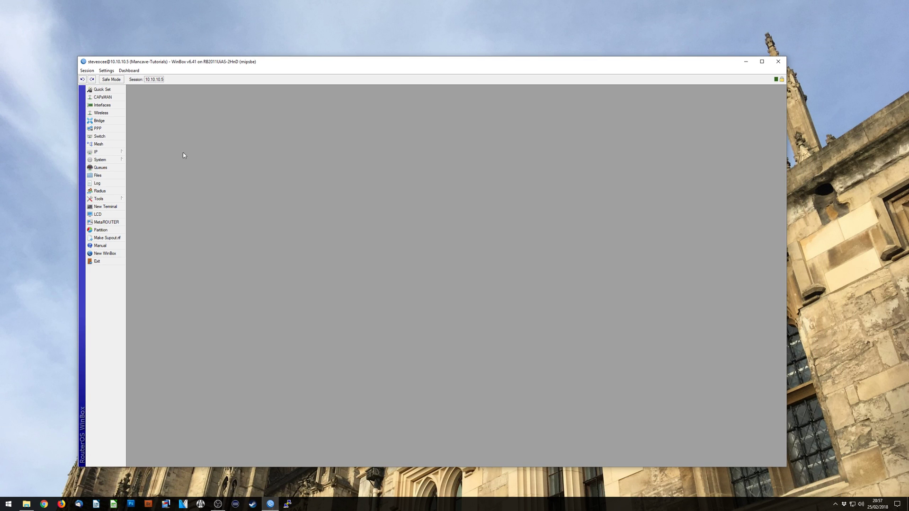
pyautogui.click(115, 153)
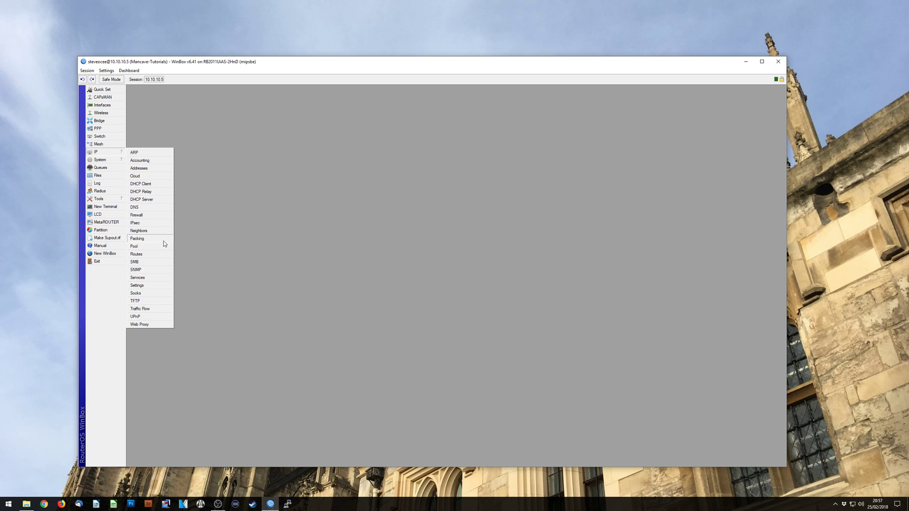
pyautogui.click(154, 276)
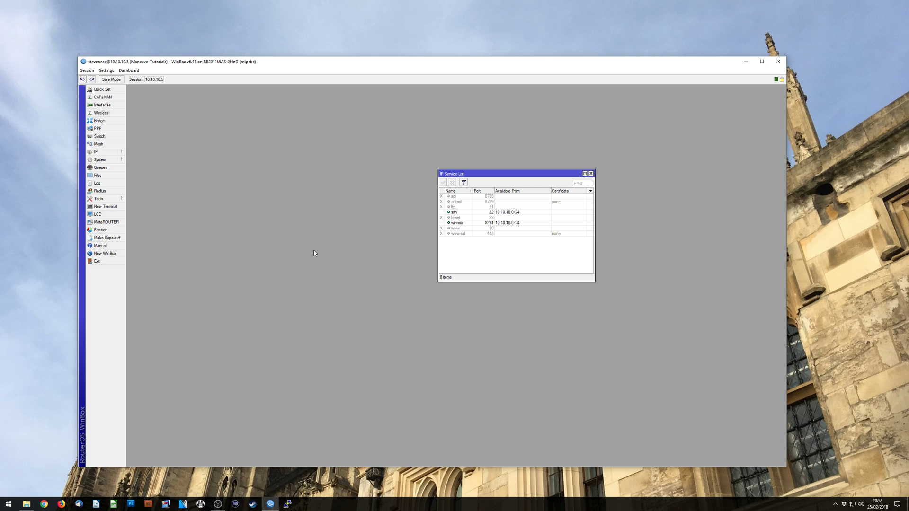
# Inspect the ssh service's settings, confirming the 10.10.10.0/24 restriction, then cancel.
pyautogui.click(477, 213)
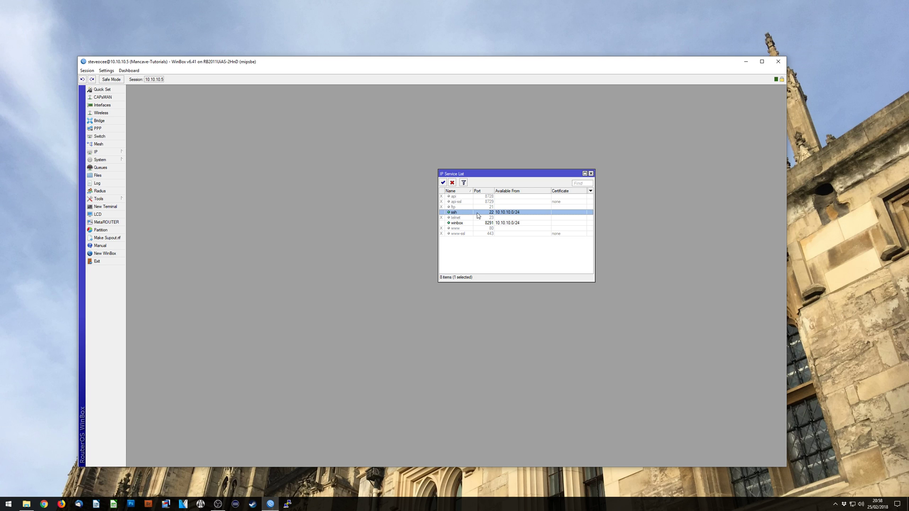
pyautogui.click(484, 223)
pyautogui.doubleClick(482, 213)
pyautogui.click(532, 270)
# Inspect the router's System Scripts, Scheduler and Files lists, closing each window afterwards.
pyautogui.click(113, 160)
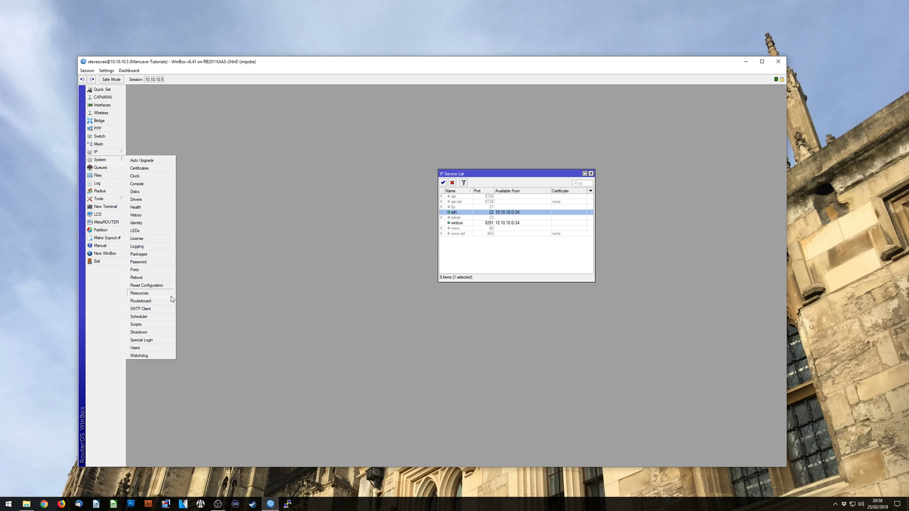
pyautogui.click(136, 325)
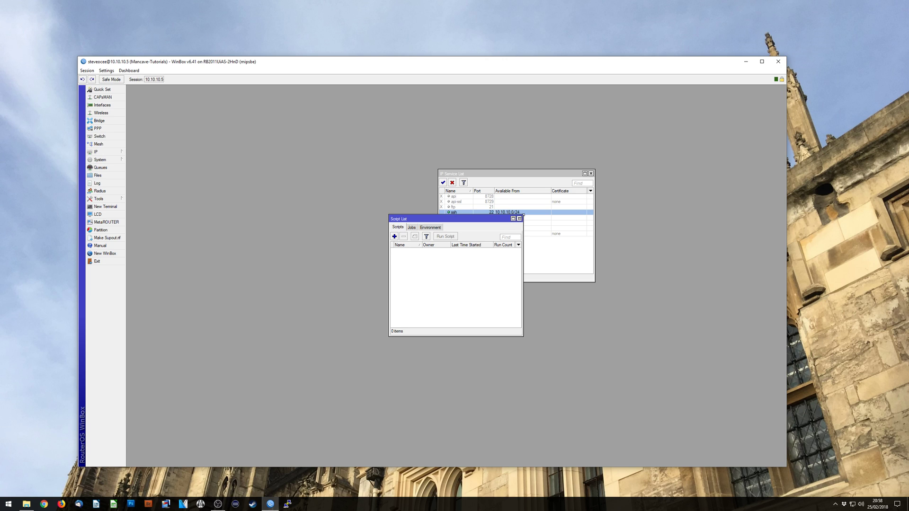
pyautogui.click(520, 219)
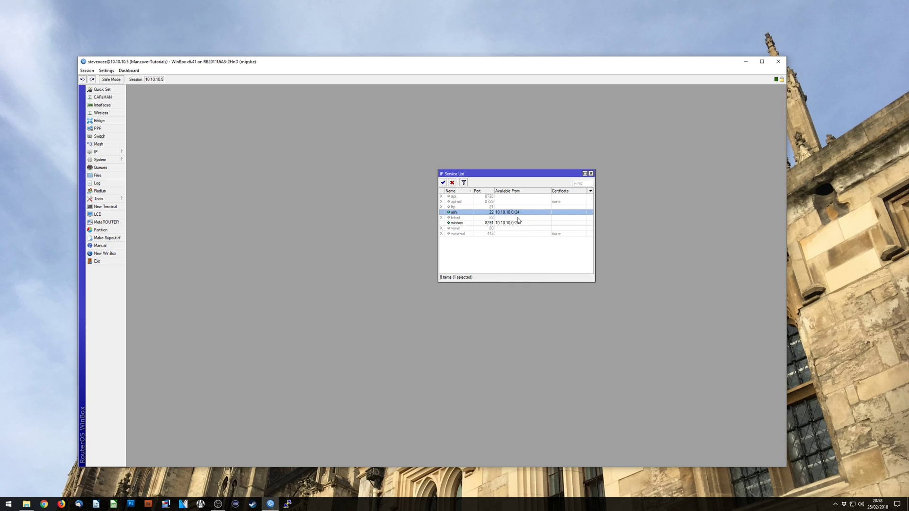
pyautogui.click(121, 161)
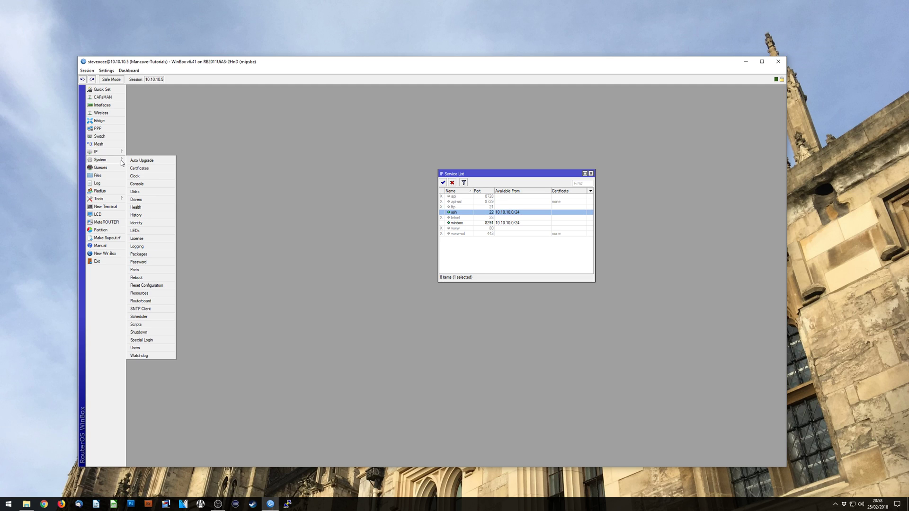
pyautogui.click(147, 317)
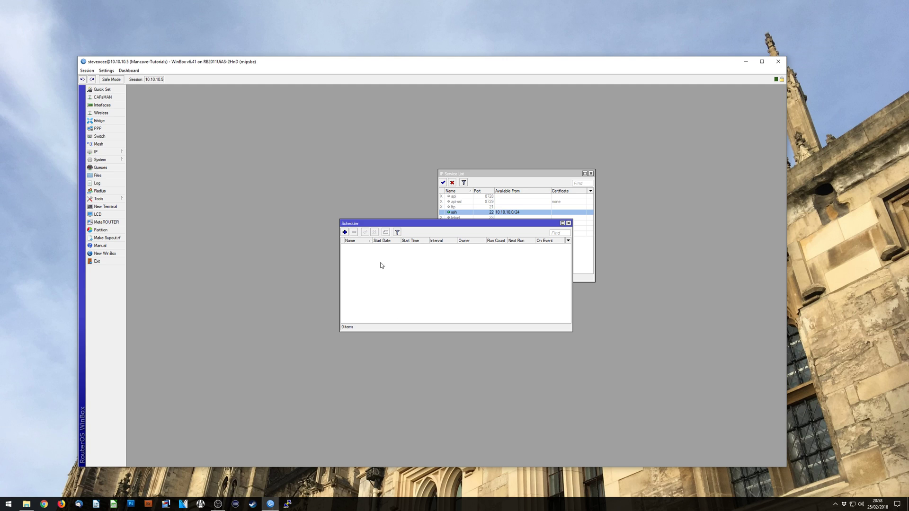
pyautogui.click(569, 223)
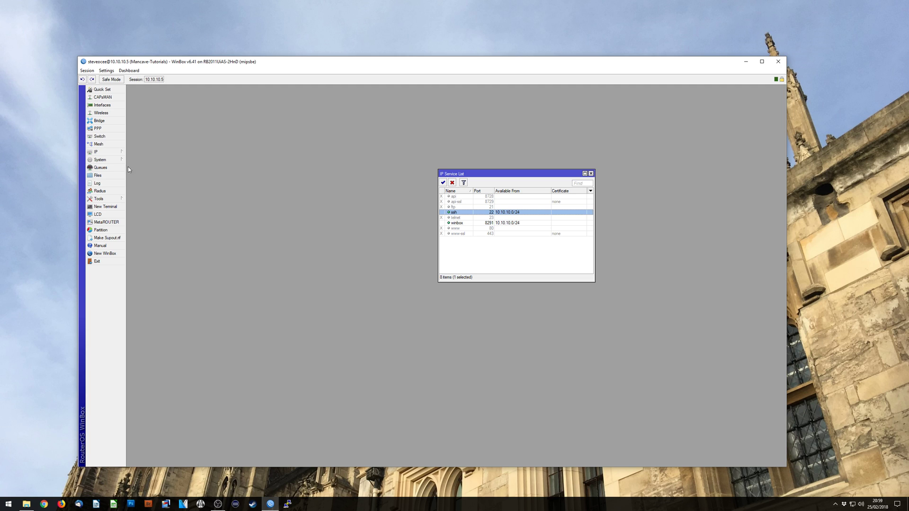
pyautogui.click(99, 176)
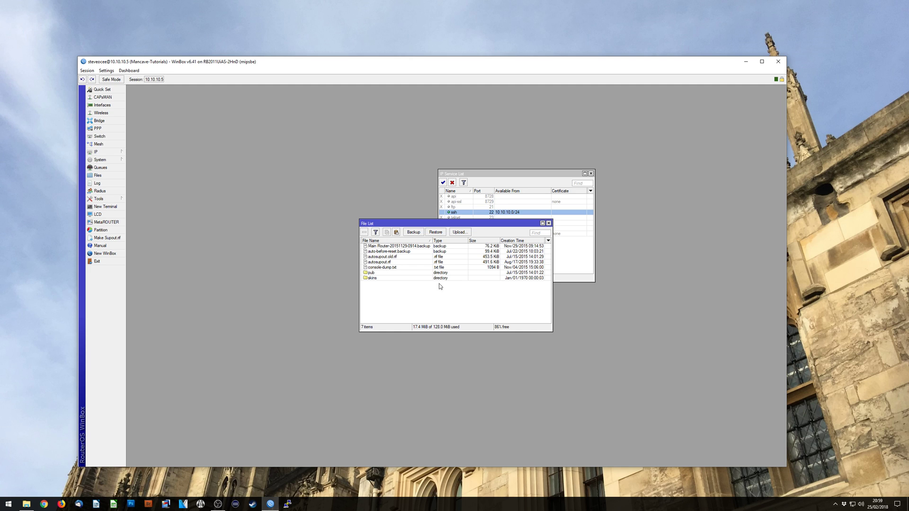
pyautogui.click(549, 223)
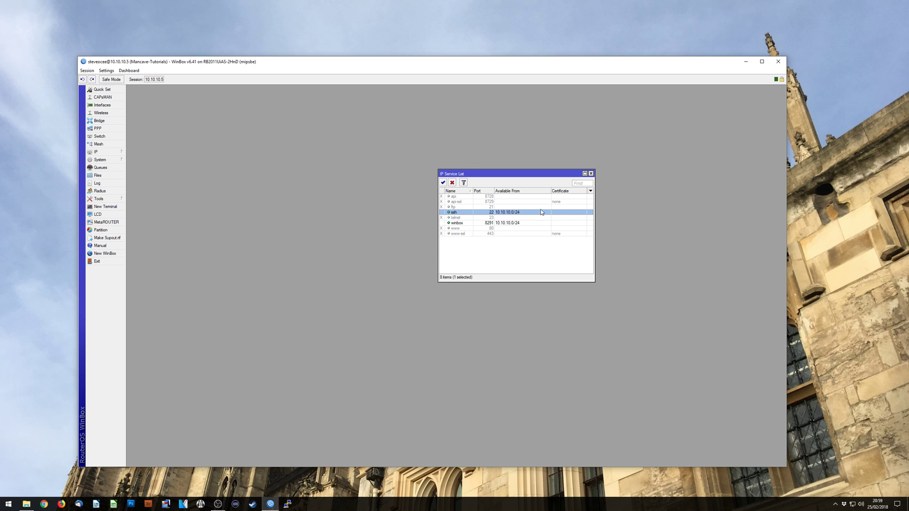
pyautogui.click(591, 173)
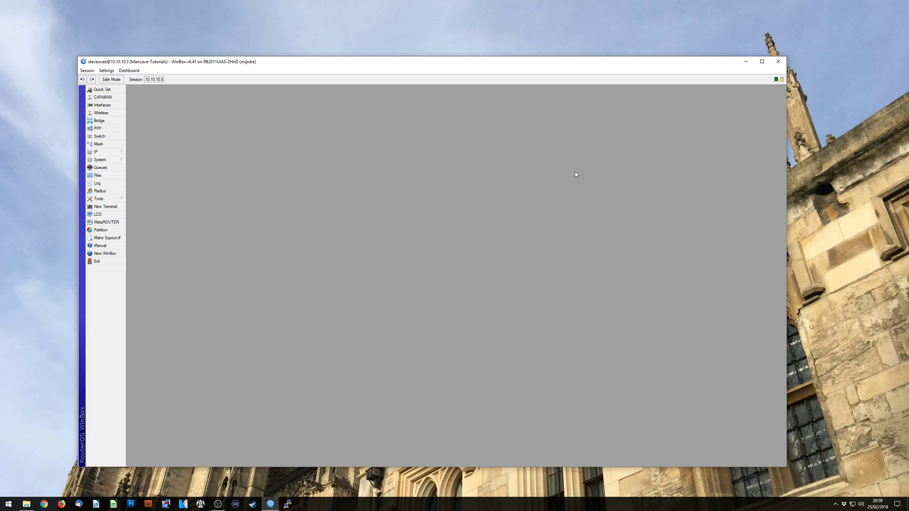